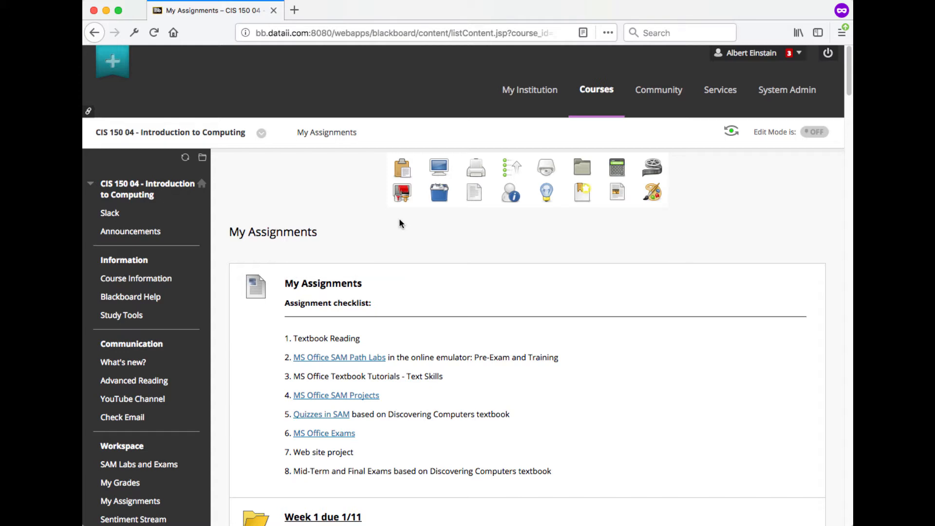
Open the course's Slack Discussion item and examine the status page's user breakdown chart and post and negative counts.
click(109, 215)
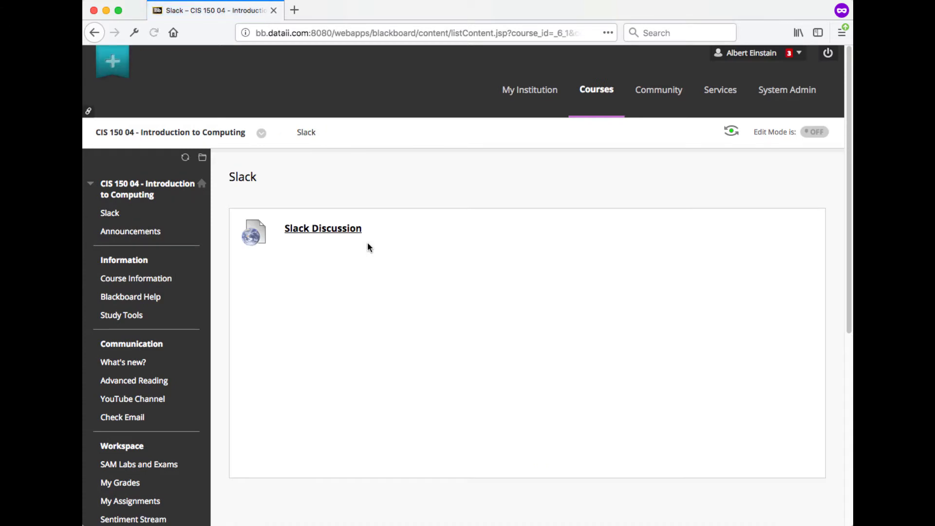
click(337, 228)
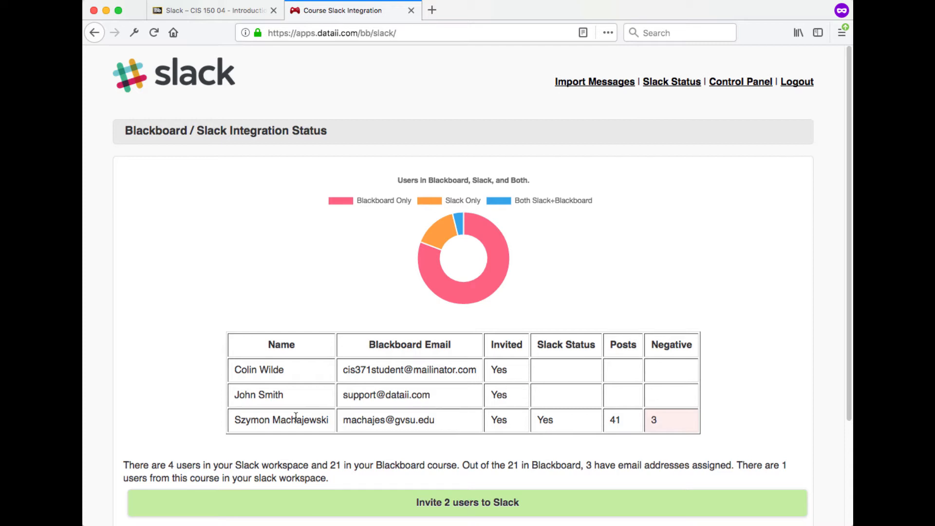
drag(241, 421, 681, 461)
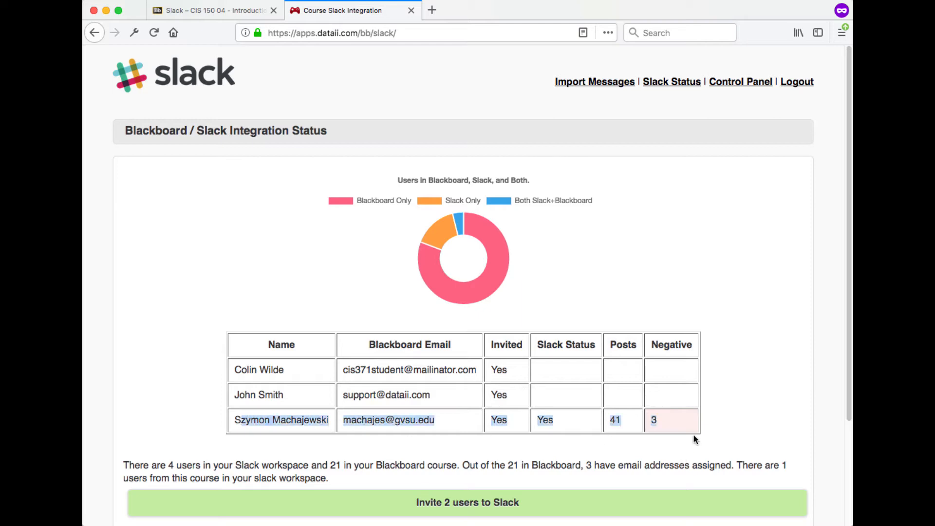
click(684, 425)
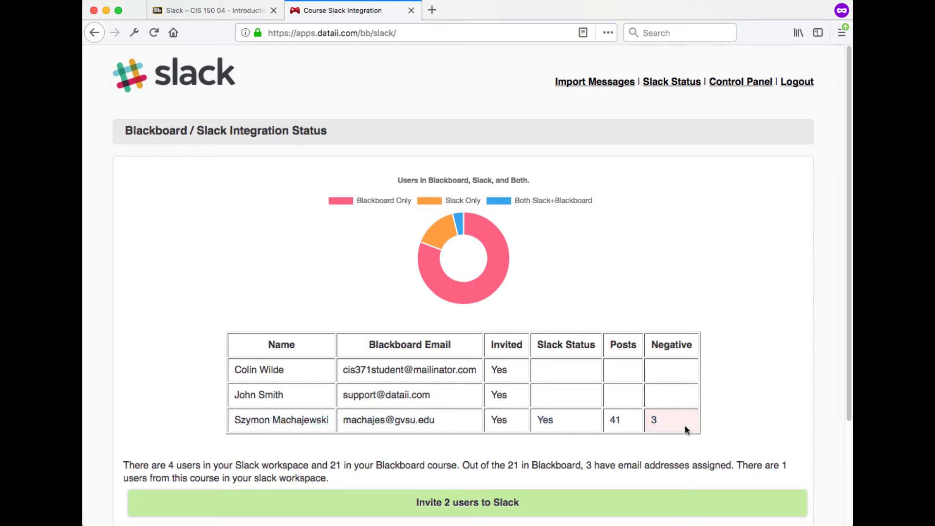
double_click(618, 419)
click(661, 420)
mouse_move(461, 223)
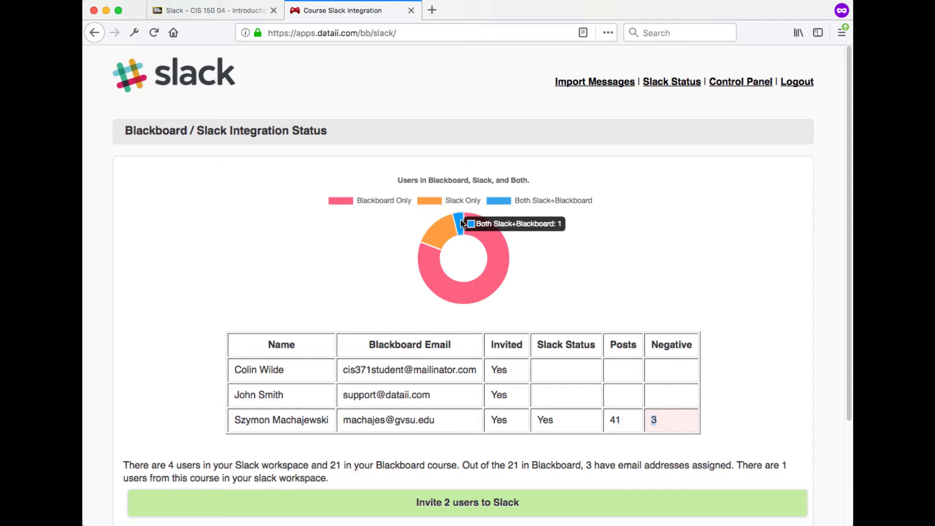
mouse_move(494, 239)
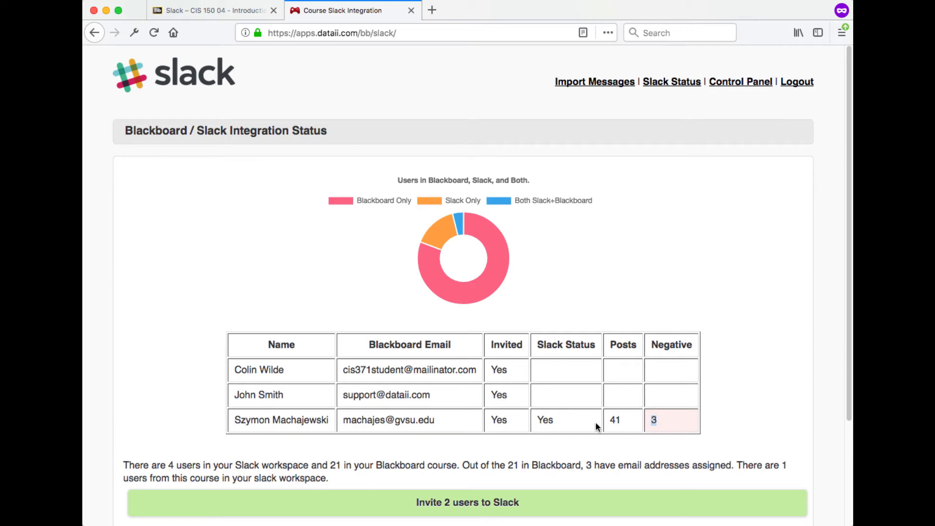
Invite the 2 users to Slack and check their Slack status and the student link for the Blackboard course.
click(532, 507)
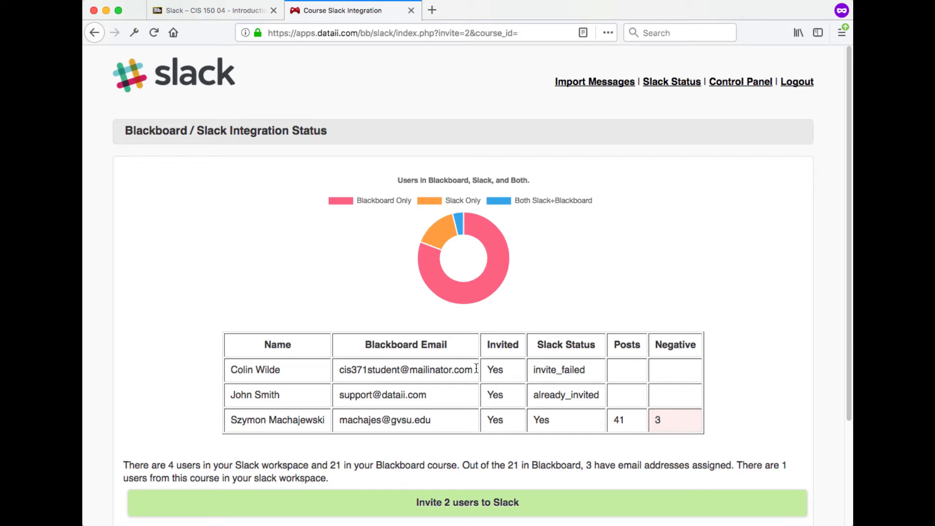
double_click(429, 371)
drag(532, 395, 599, 400)
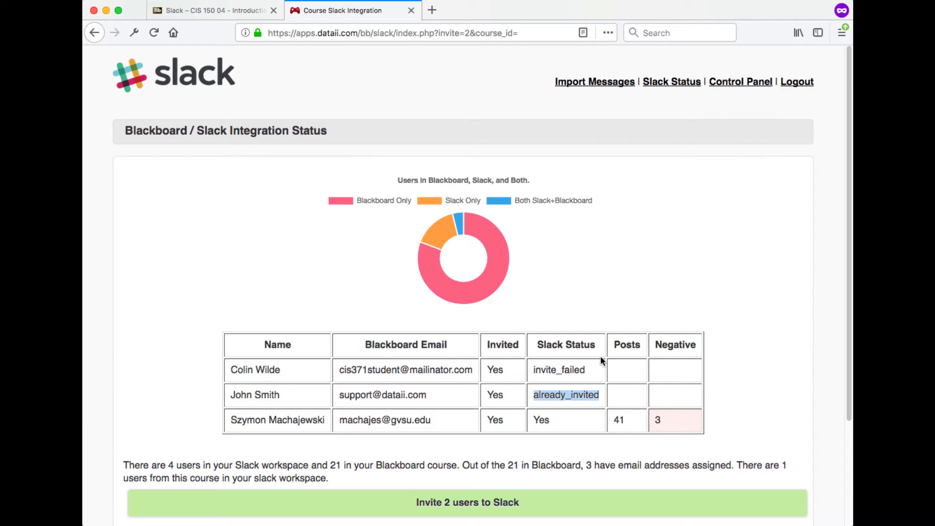
scroll(601, 360, down, 1)
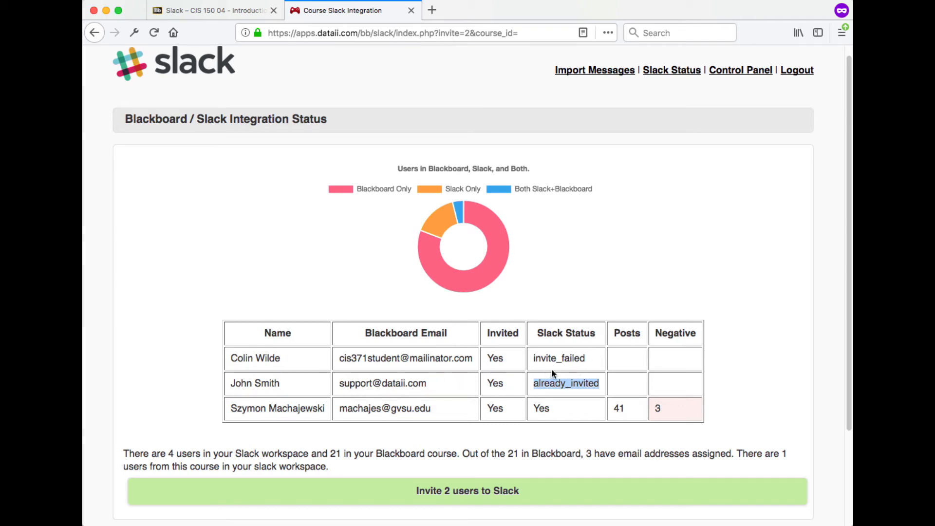
scroll(552, 371, down, 1)
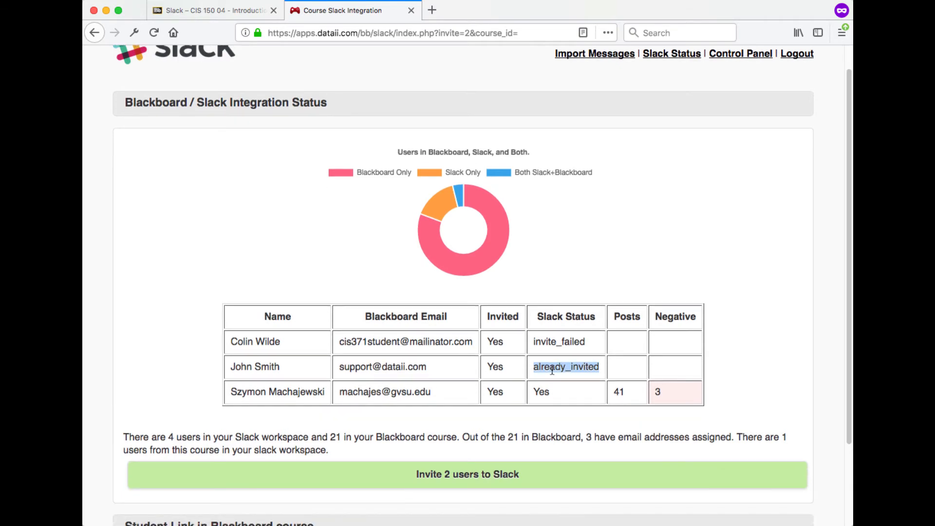
scroll(552, 370, down, 1)
scroll(551, 368, down, 5)
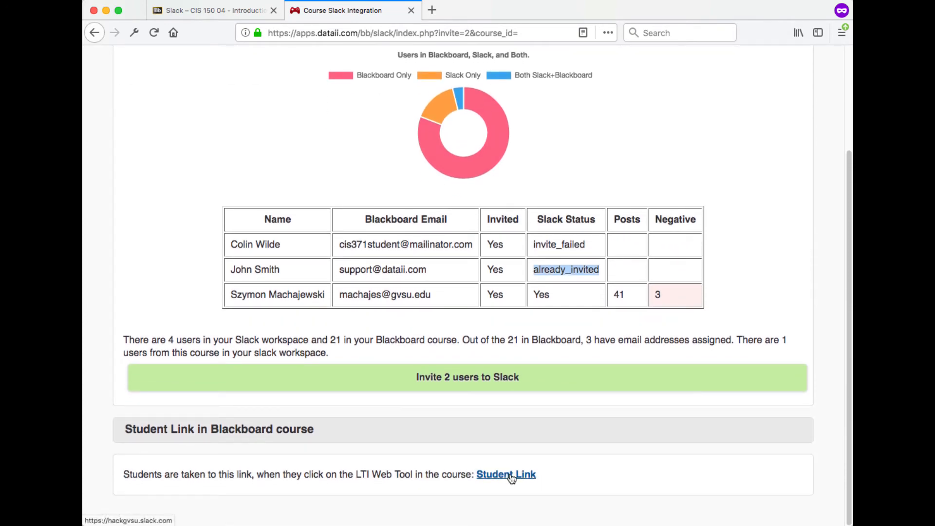
scroll(594, 287, up, 5)
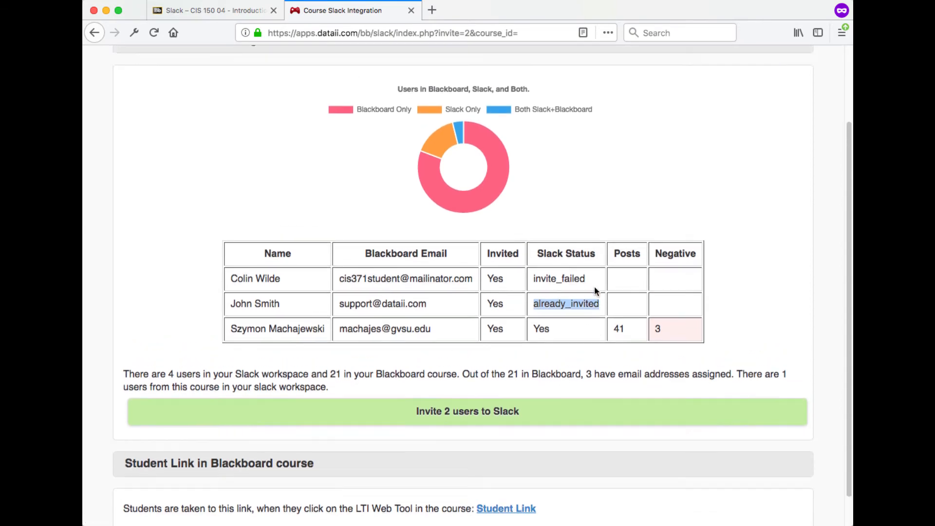
scroll(594, 292, up, 1)
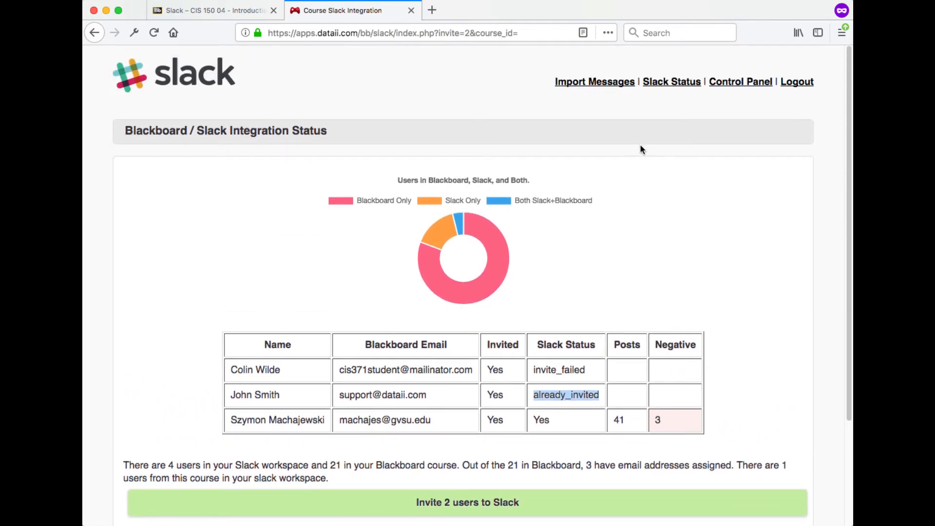
Open the integration's control panel and review the workspace, token, Student URL and custom REST API settings.
click(741, 84)
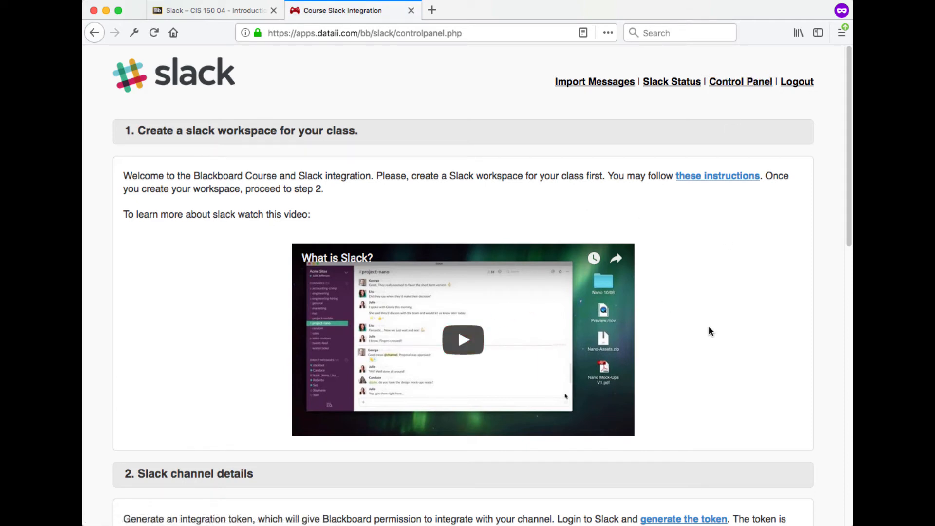
scroll(709, 327, down, 1)
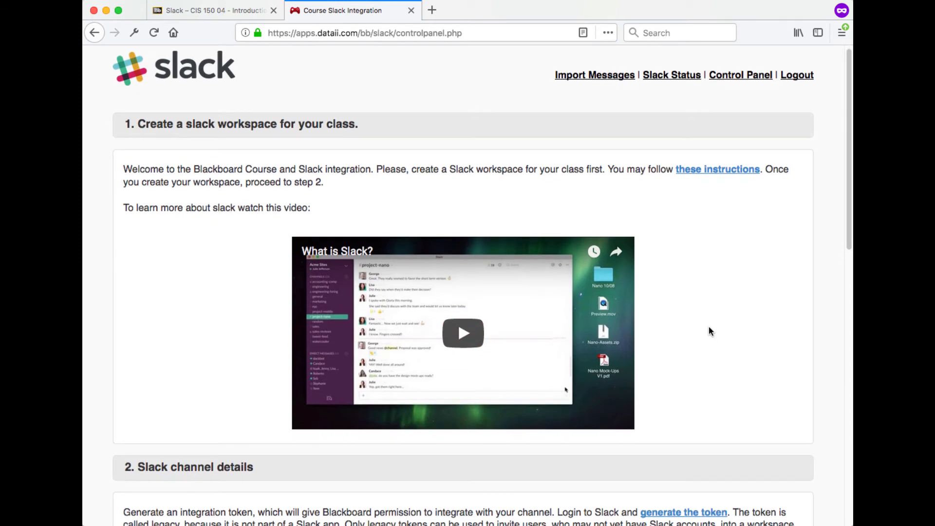
scroll(709, 327, down, 5)
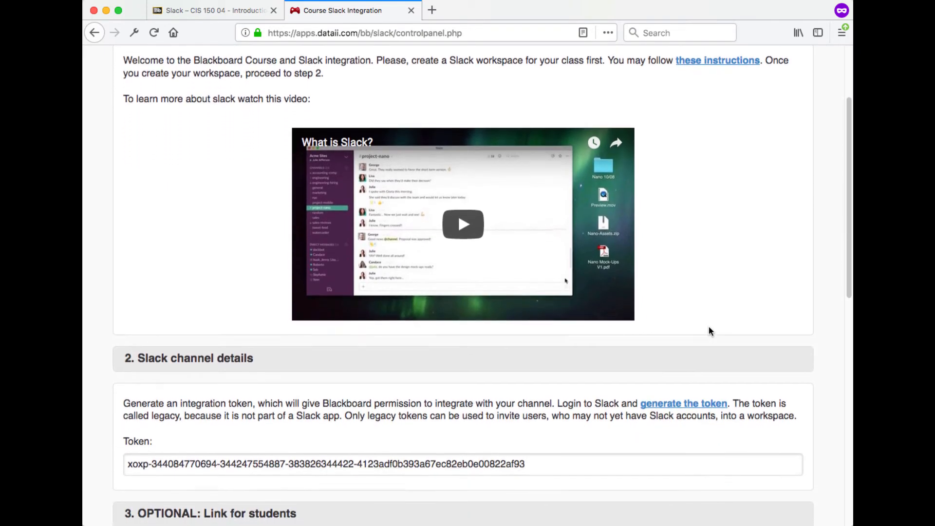
scroll(708, 327, down, 1)
scroll(709, 327, up, 1)
scroll(708, 327, down, 2)
scroll(709, 327, down, 8)
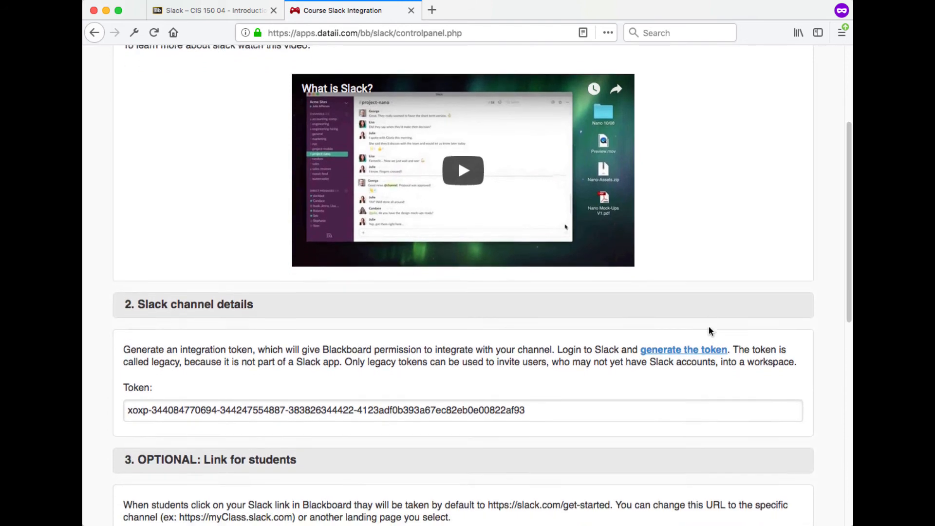
scroll(709, 328, down, 4)
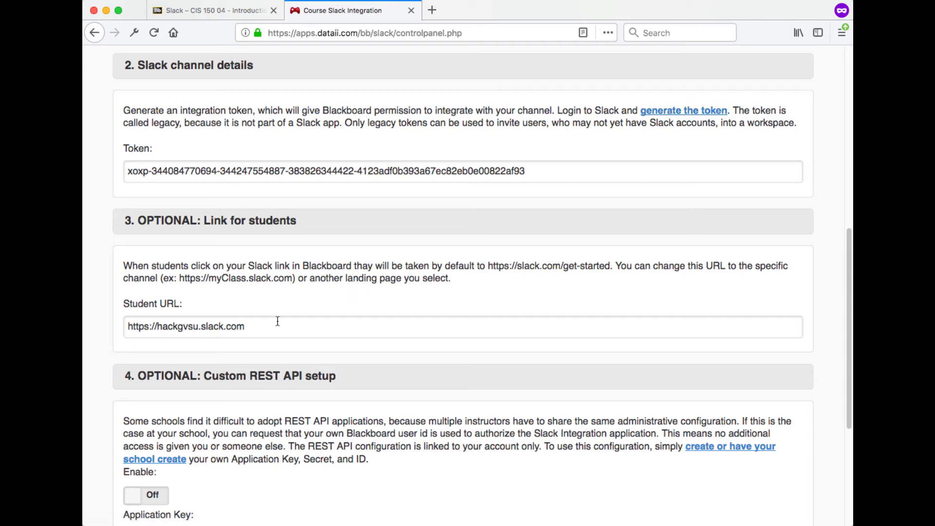
triple_click(248, 326)
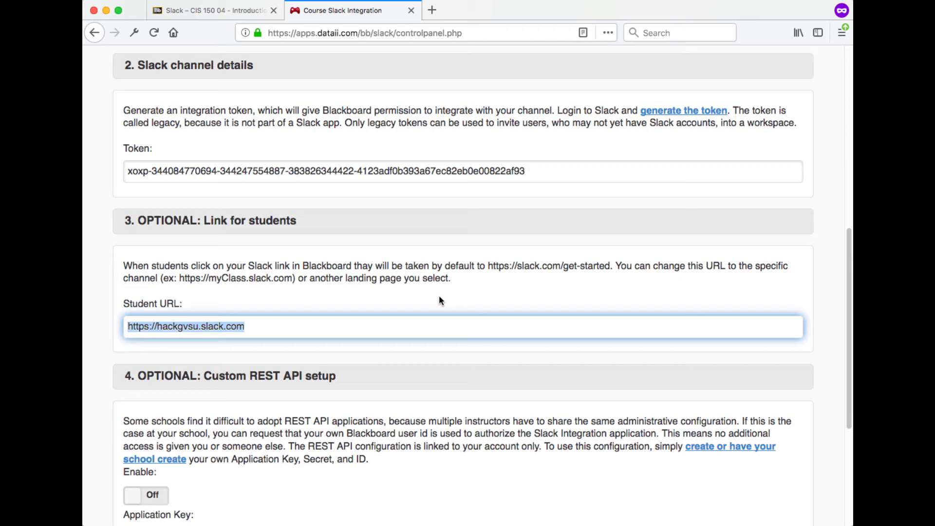
scroll(439, 300, down, 5)
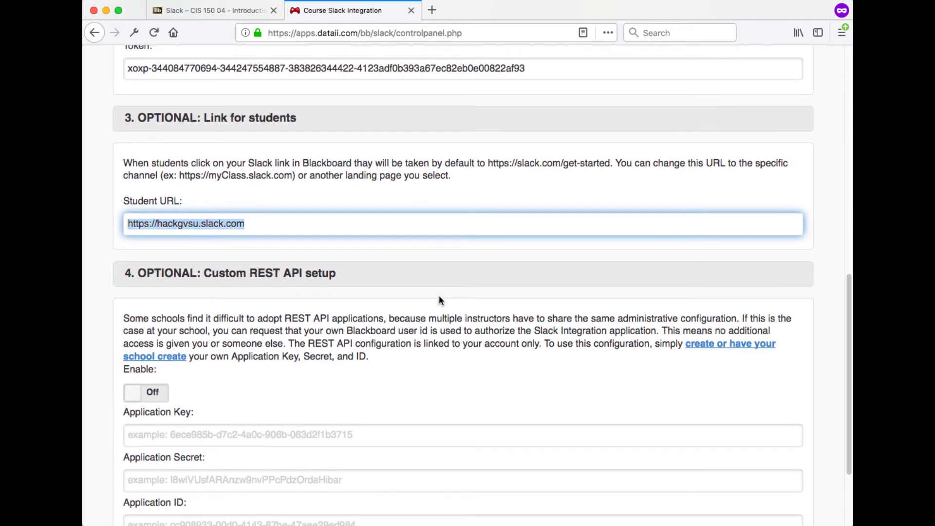
scroll(439, 301, down, 3)
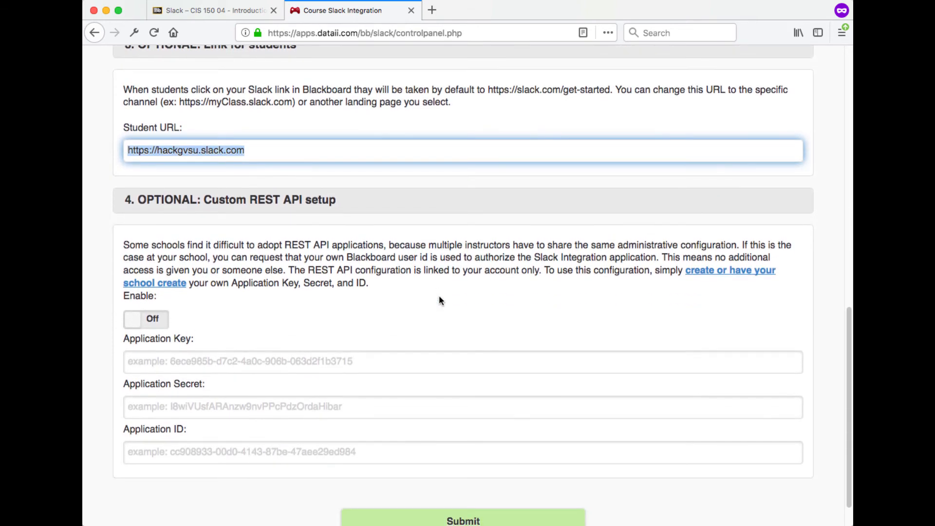
scroll(440, 300, down, 1)
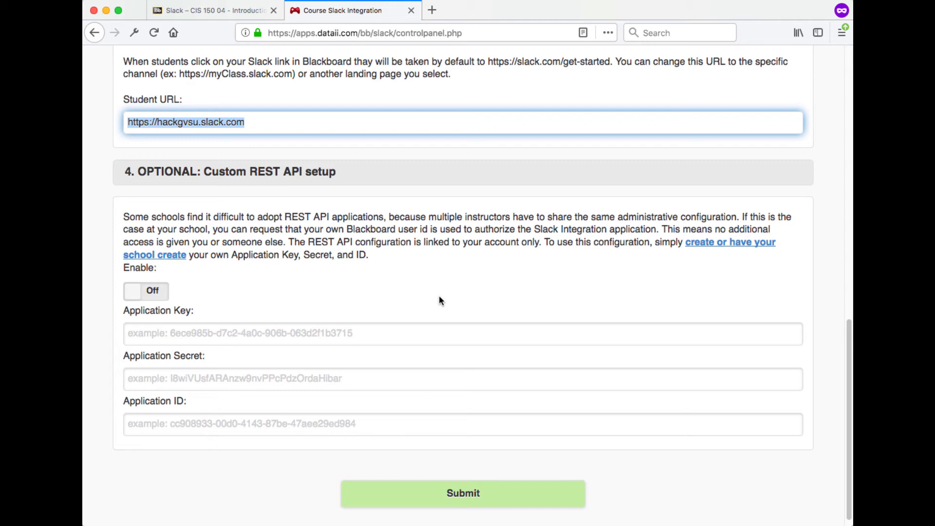
click(154, 289)
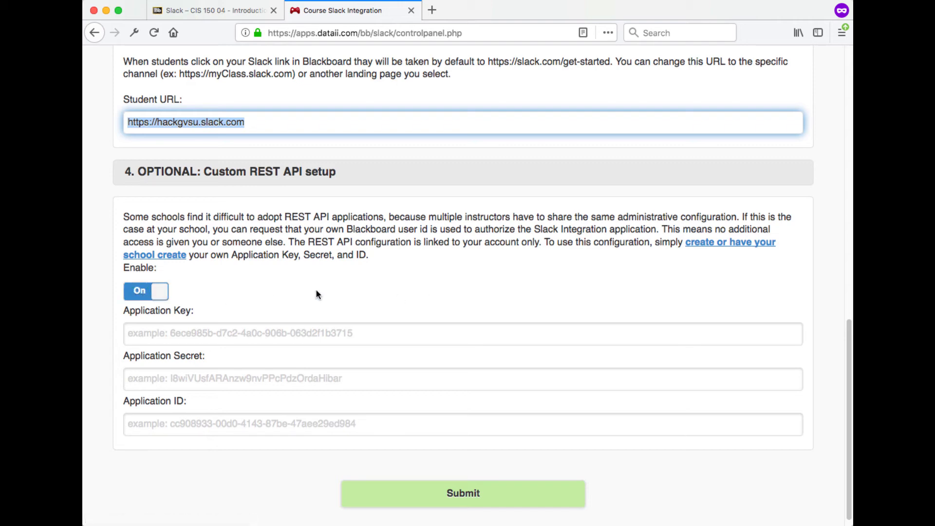
click(272, 329)
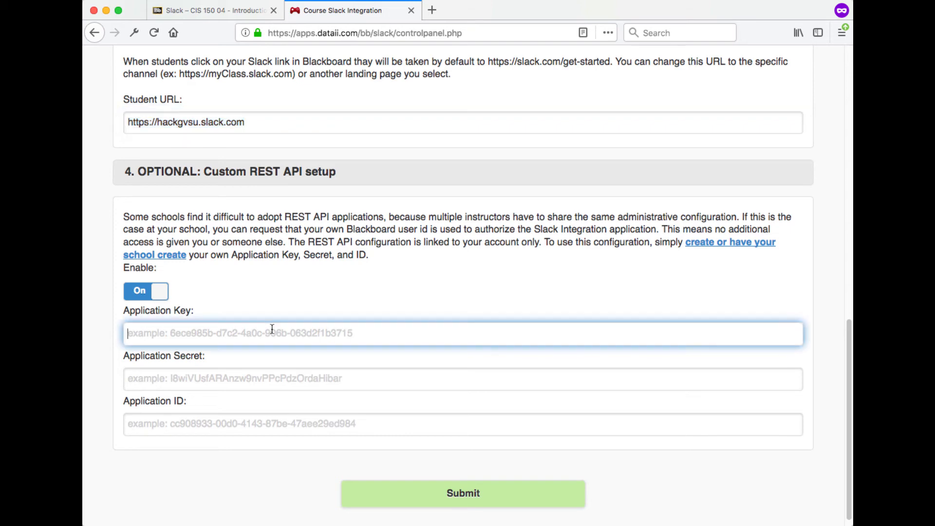
click(235, 380)
click(221, 420)
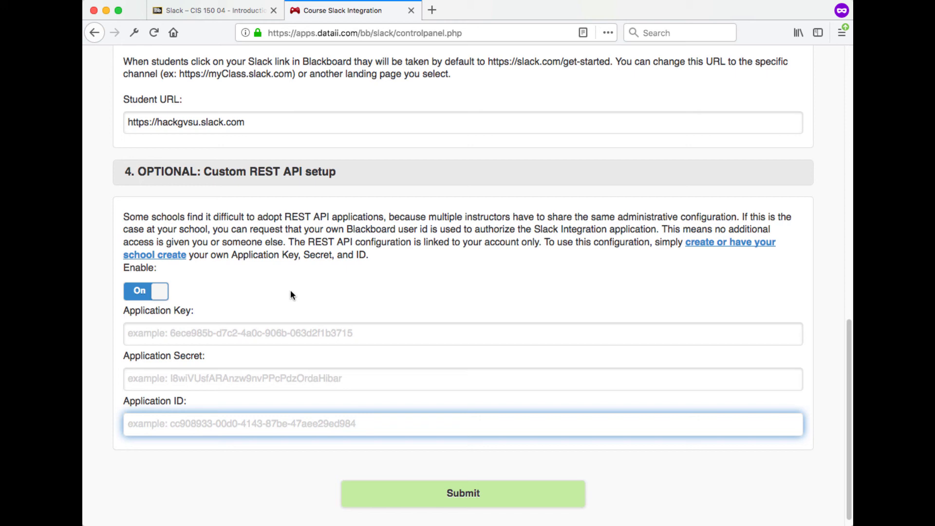
click(147, 294)
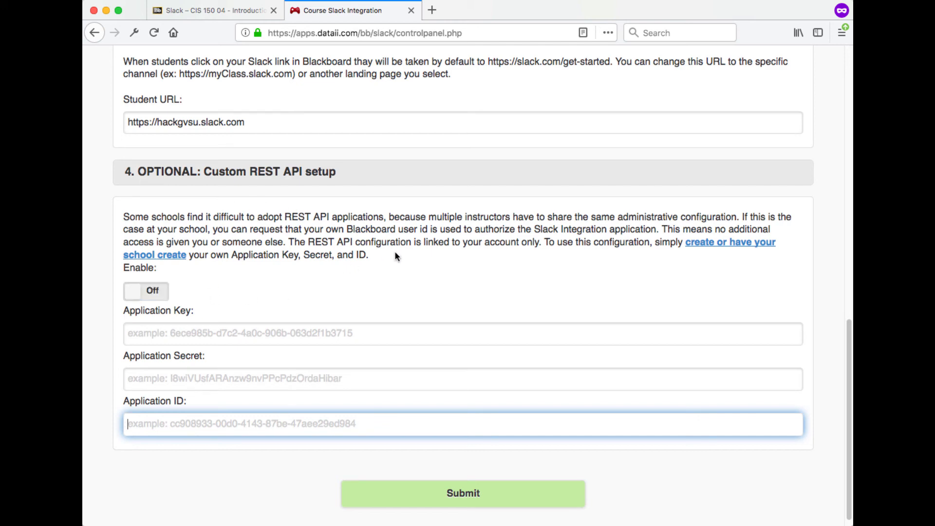
scroll(395, 253, up, 1)
scroll(395, 253, down, 1)
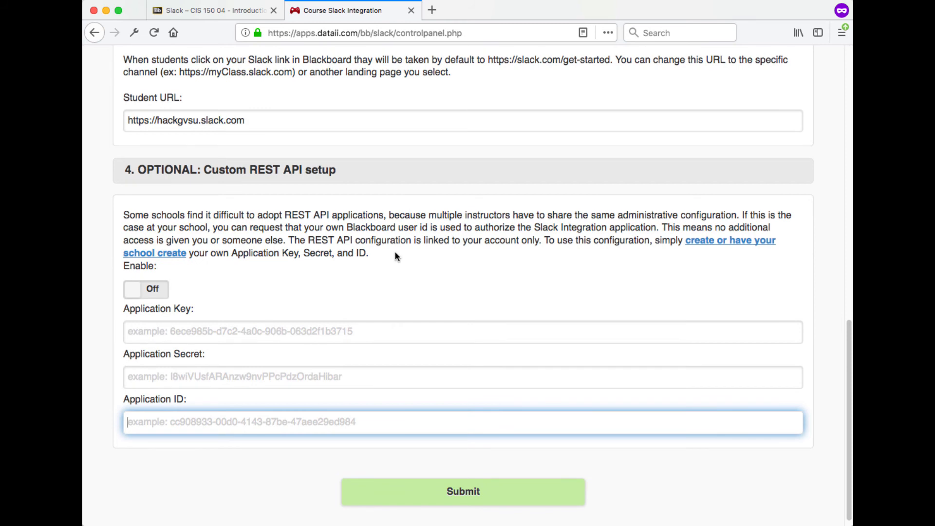
scroll(395, 254, down, 1)
scroll(395, 253, up, 1)
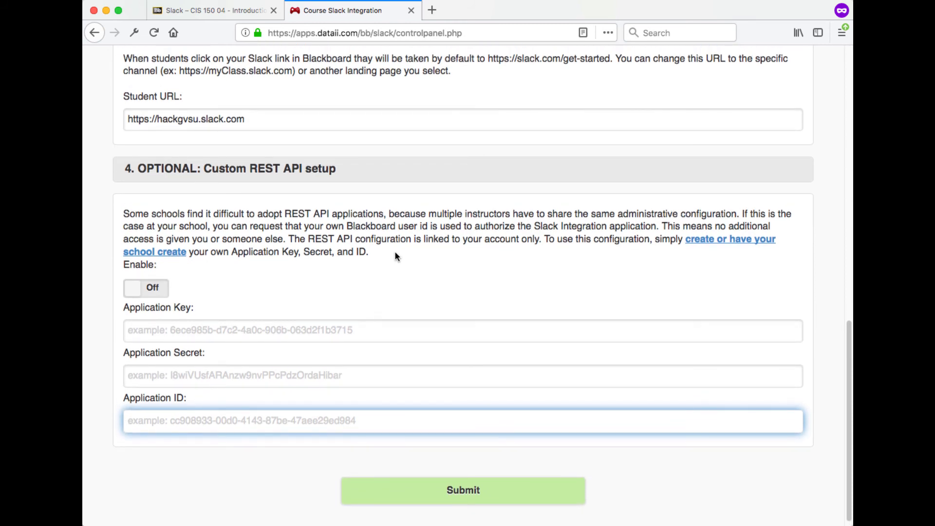
Import the Slack messages from the Slack status page and review the post and negative counts.
scroll(394, 253, up, 15)
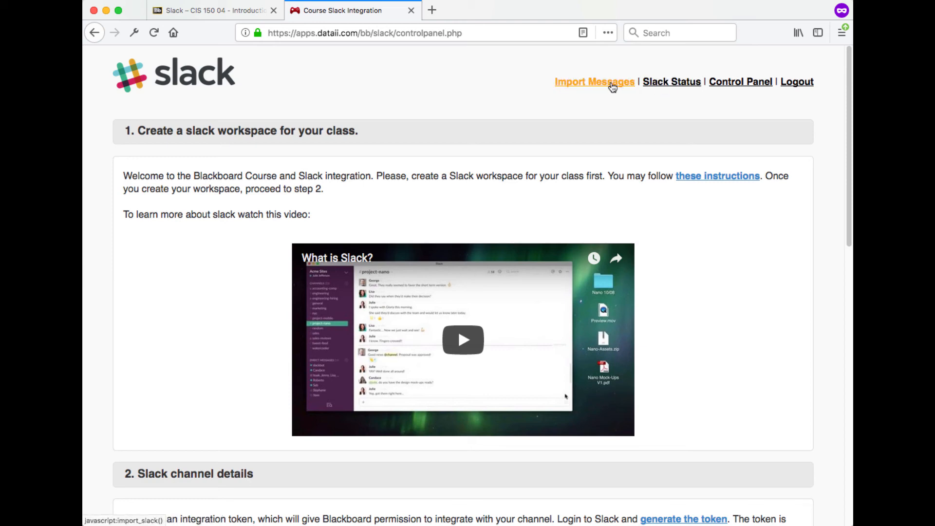
click(668, 83)
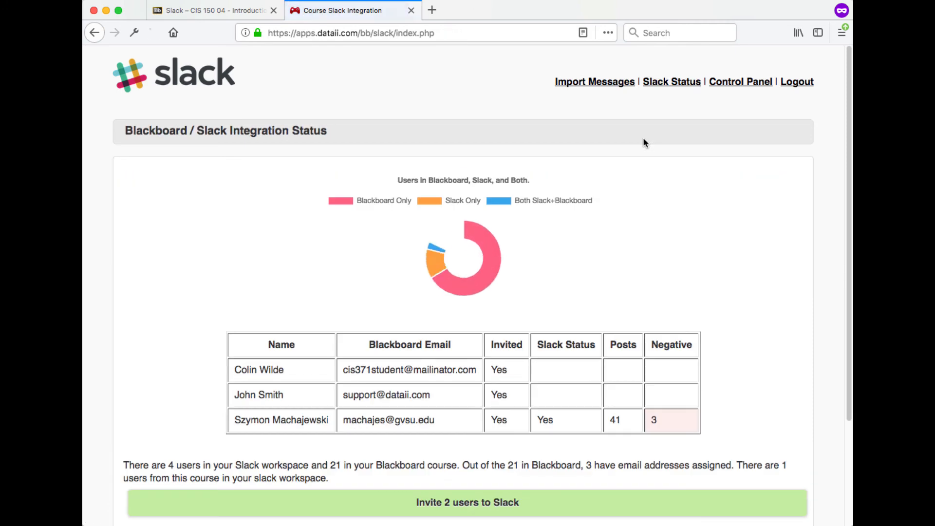
double_click(653, 419)
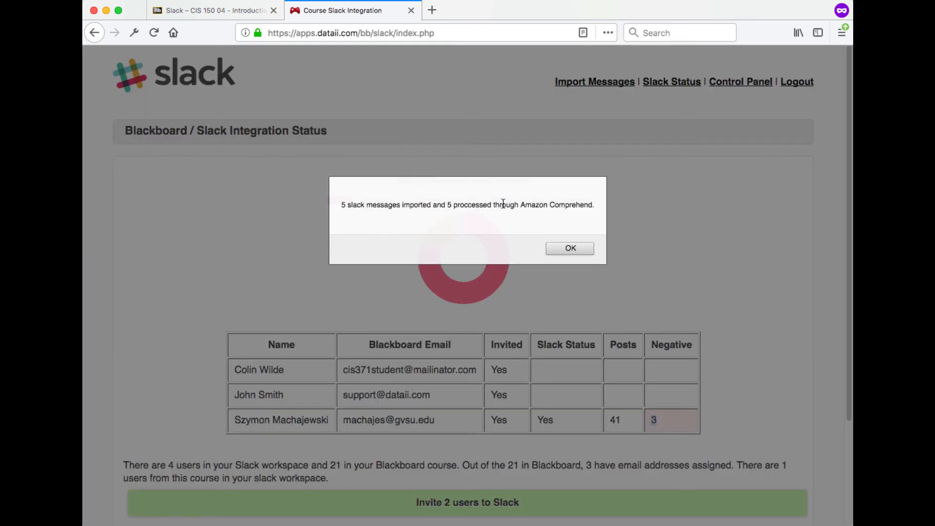
click(570, 249)
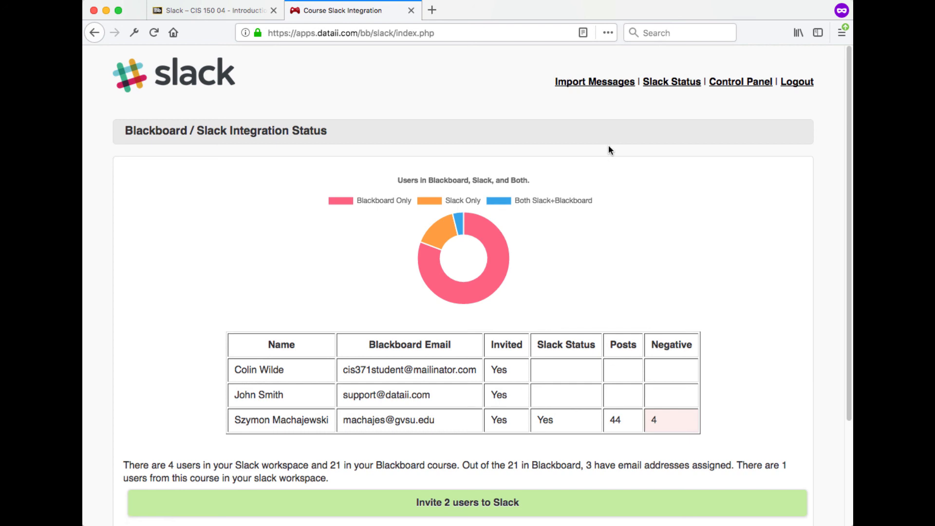
scroll(609, 146, down, 1)
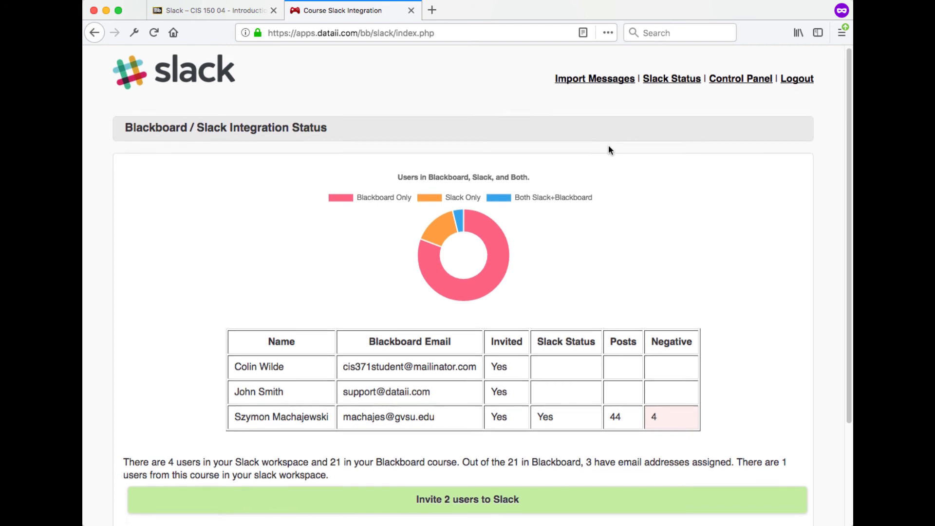
scroll(609, 149, down, 2)
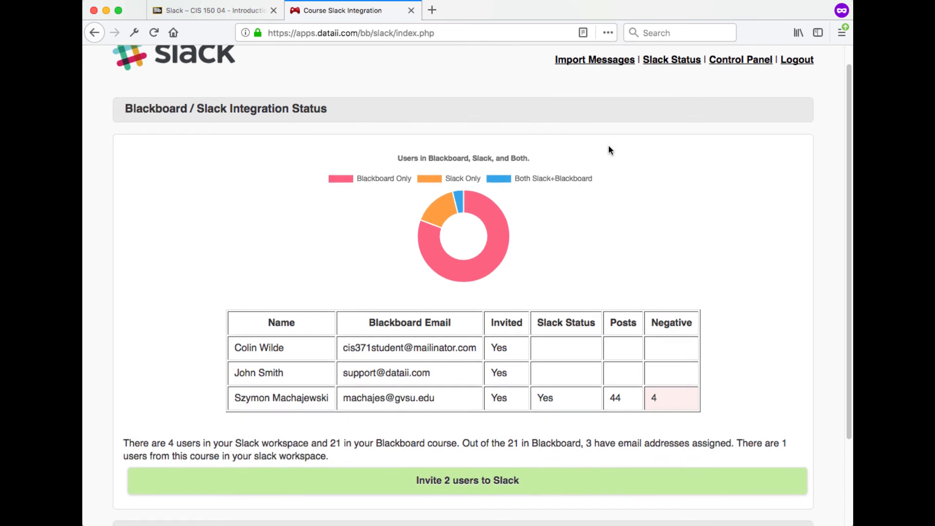
scroll(609, 150, up, 3)
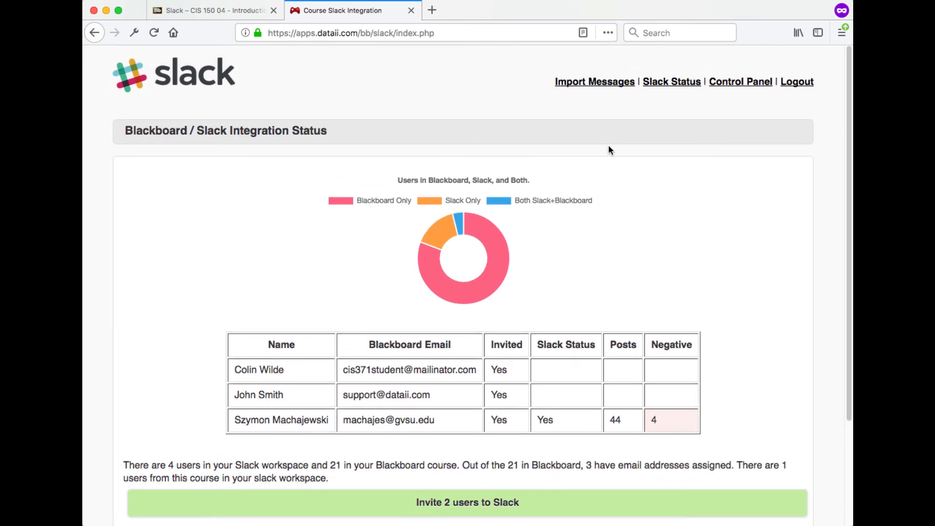